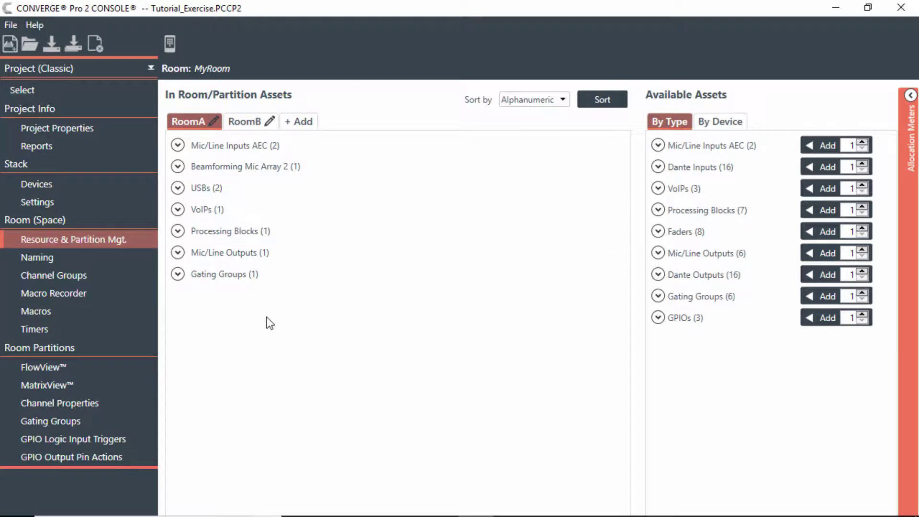
Add BFM2_RoomA, Handheld1 and Lav1 to RoomA's Gating_Group01, then view Channel Groups
left_click(178, 274)
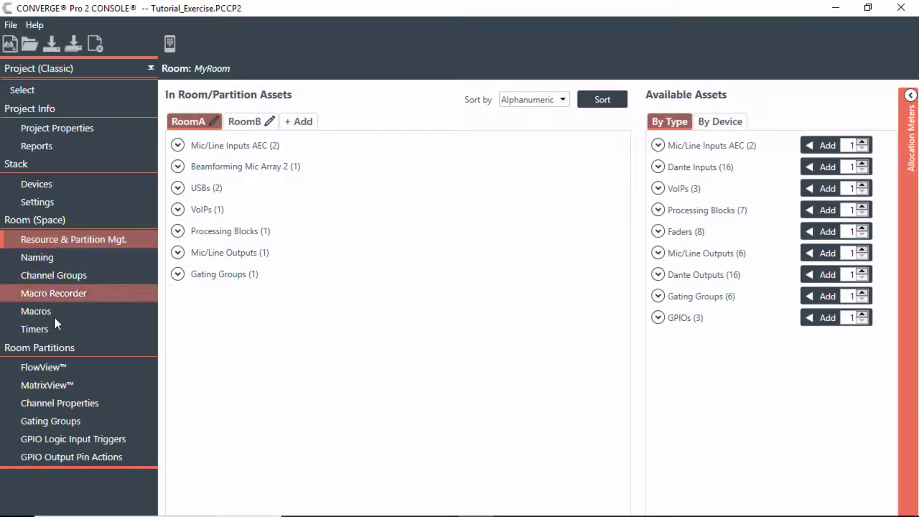
left_click(55, 419)
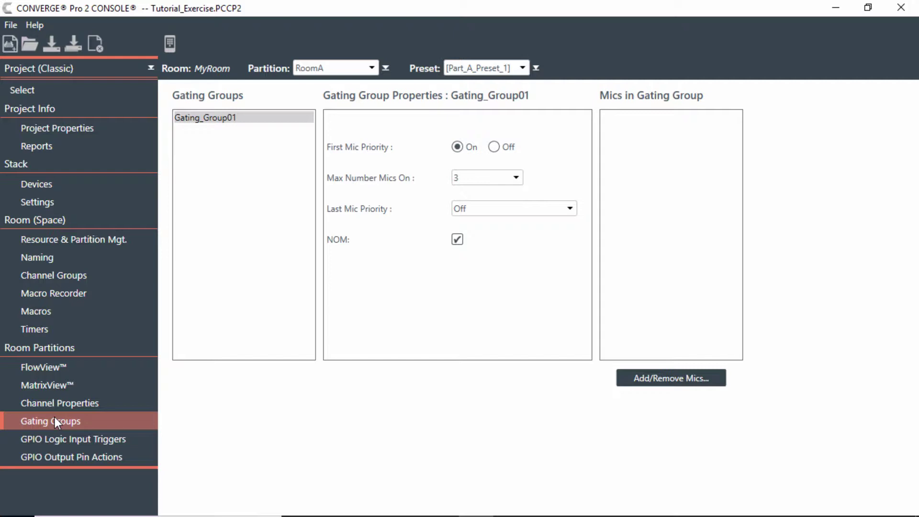
left_click(337, 65)
left_click(336, 63)
left_click(665, 382)
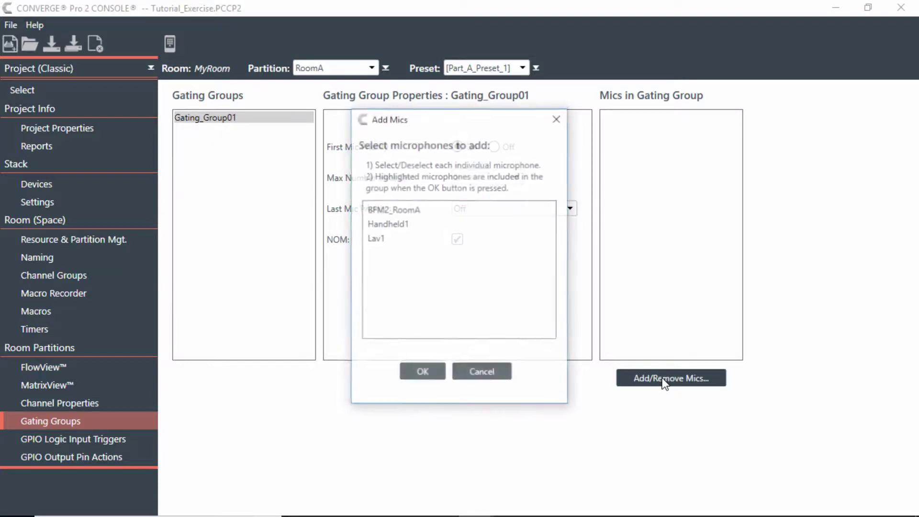
left_click(406, 214)
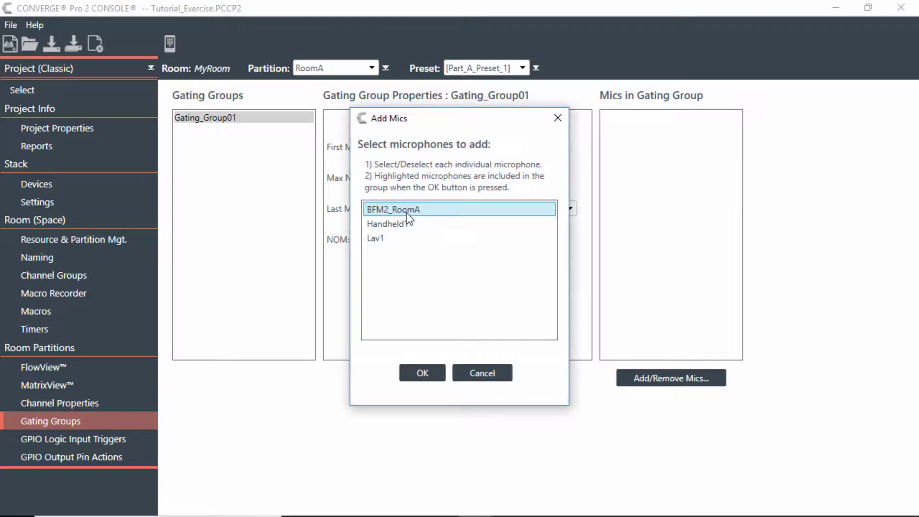
left_click(391, 240, "shift")
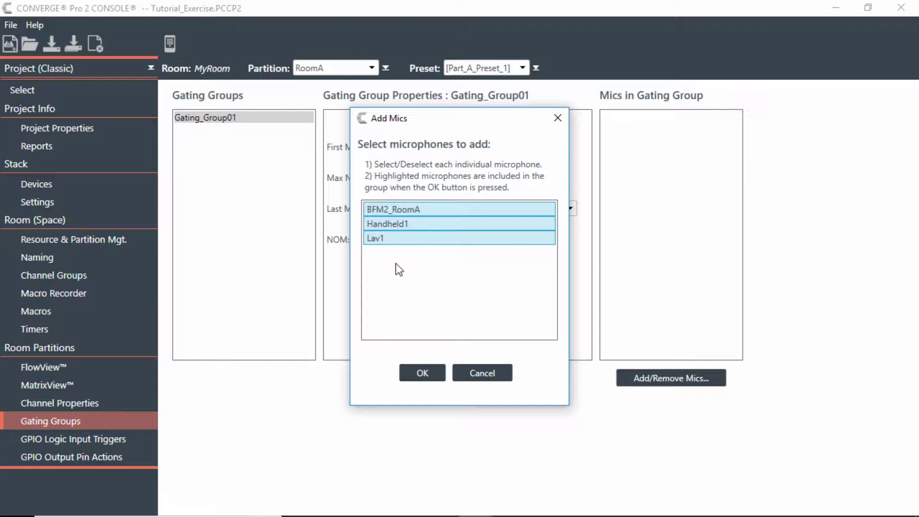
left_click(422, 372)
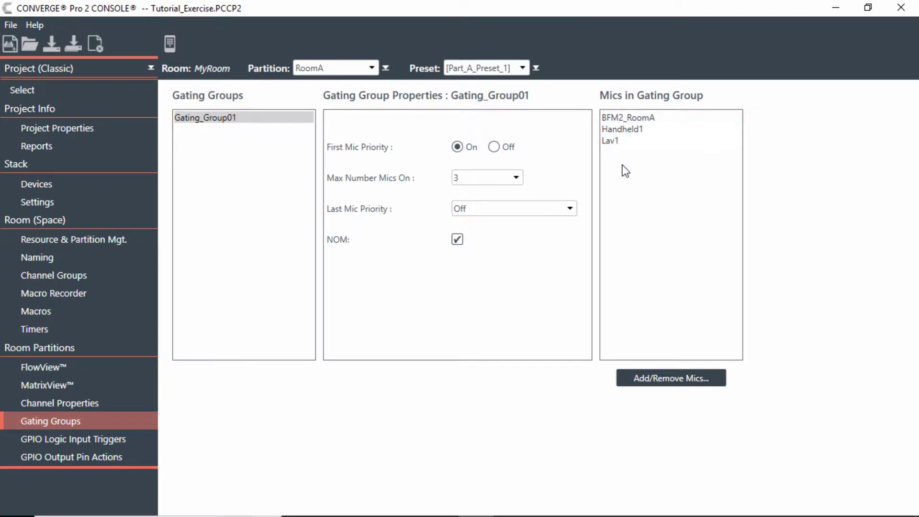
left_click(59, 276)
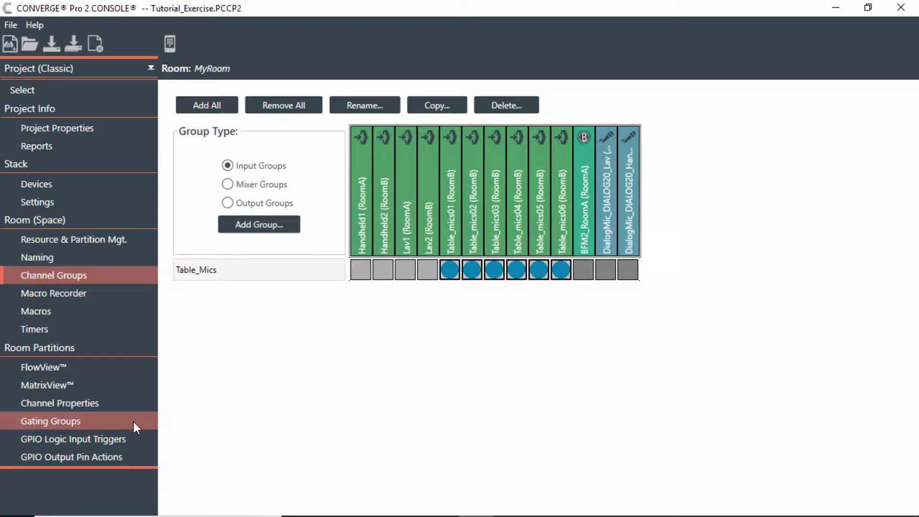
Return to the Gating Groups page showing RoomA's Gating_Group01 and its three mics
left_click(112, 423)
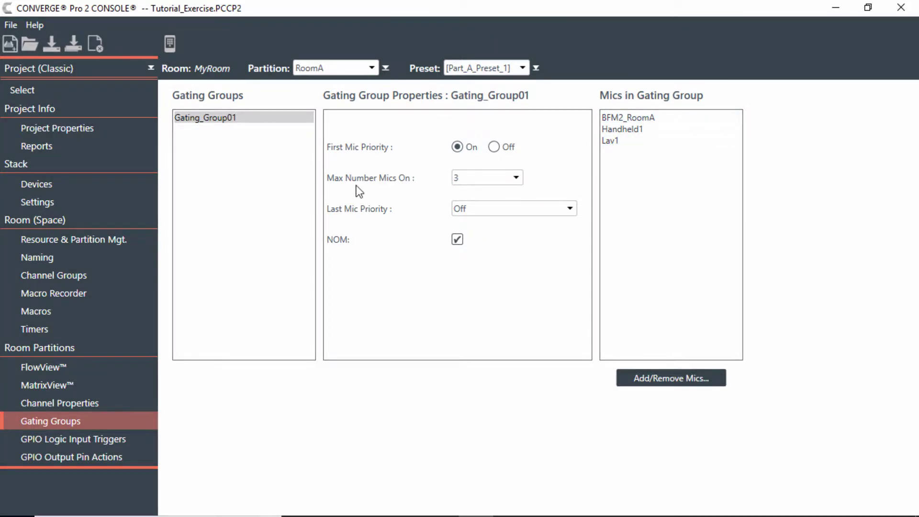
left_click(499, 180)
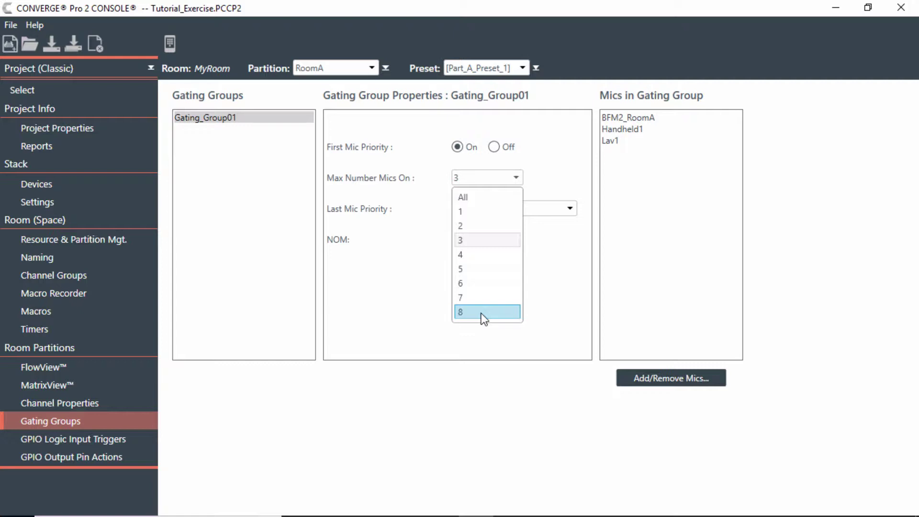
left_click(481, 238)
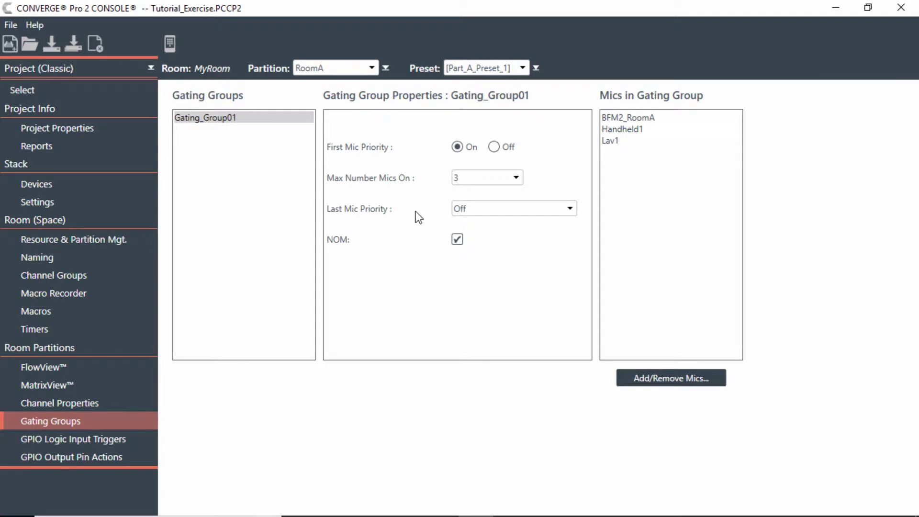
Set Gating_Group01's Last Mic Priority to BFM2_RoomA
left_click(537, 211)
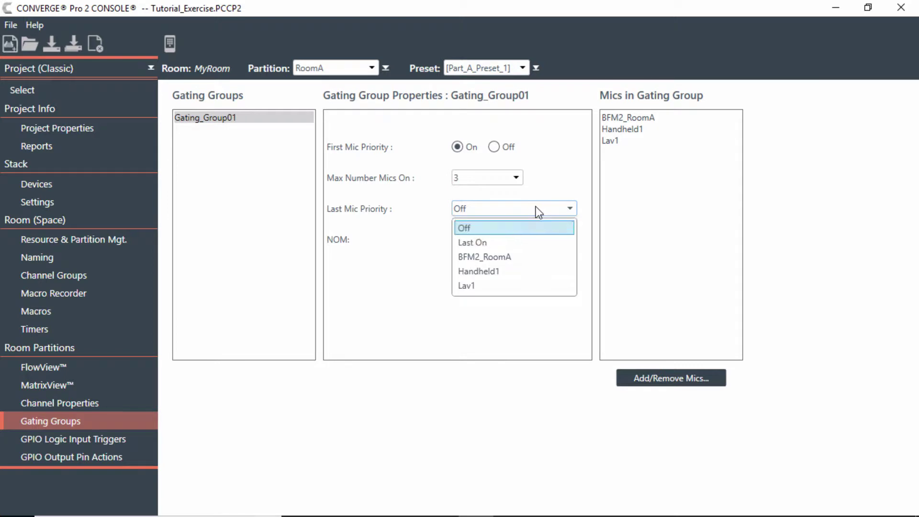
left_click(528, 261)
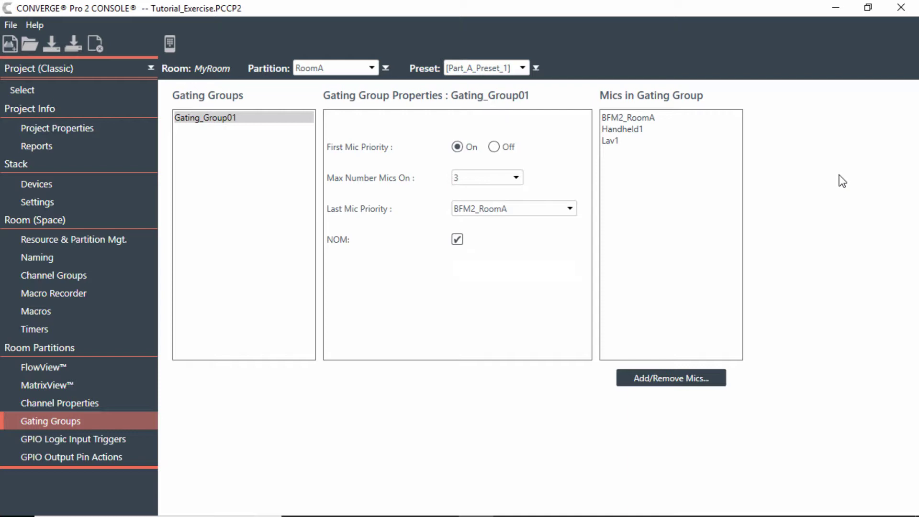
left_click(558, 210)
Set Gating_Group01's Last Mic Priority back to Off
left_click(546, 228)
Switch to the RoomB partition and select Handheld2 through Table_mics06 for Gating_Group02
left_click(348, 66)
left_click(342, 101)
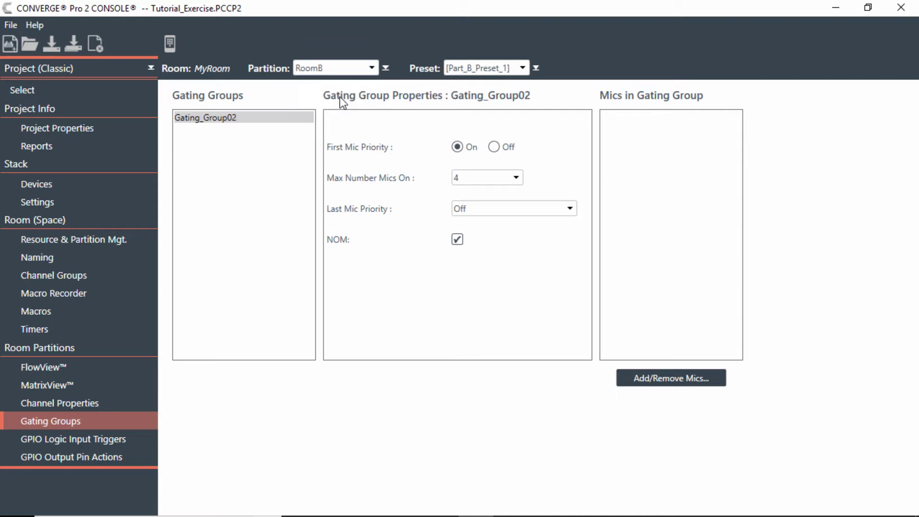
left_click(665, 380)
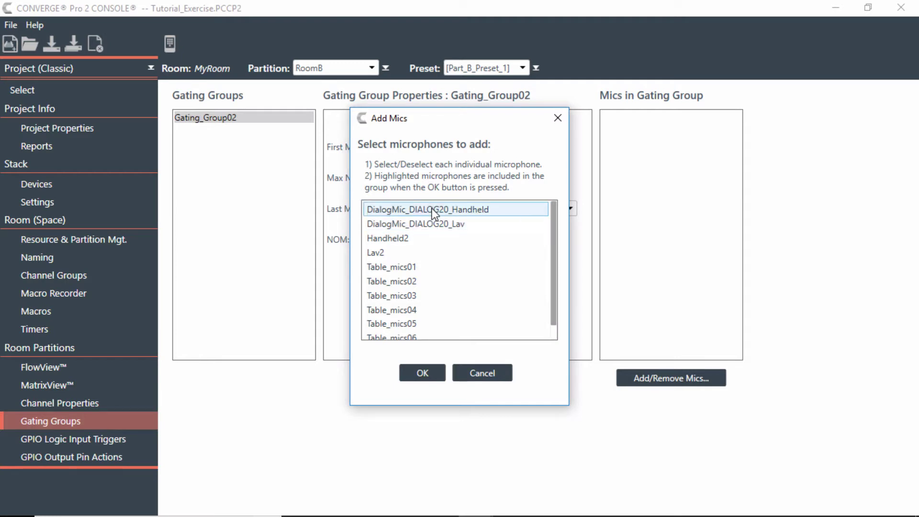
left_click(414, 242)
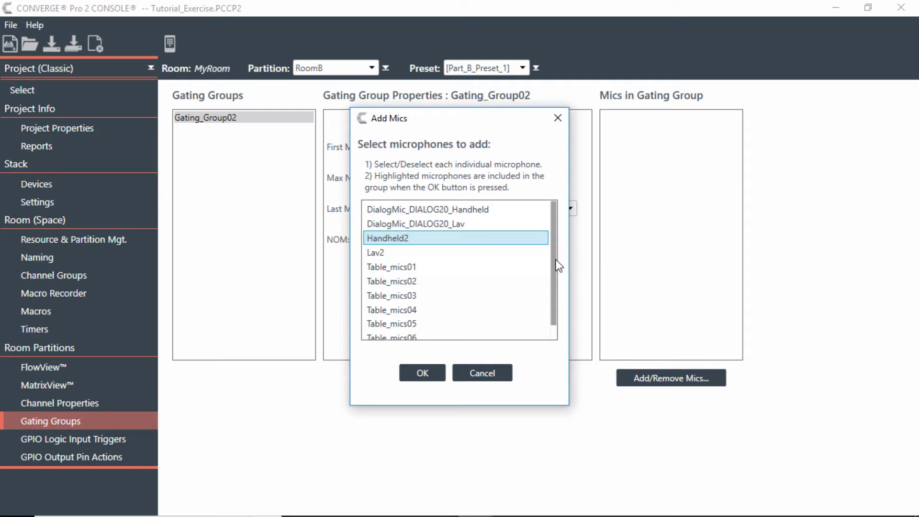
scroll(555, 265, "down", 1)
left_click(431, 324)
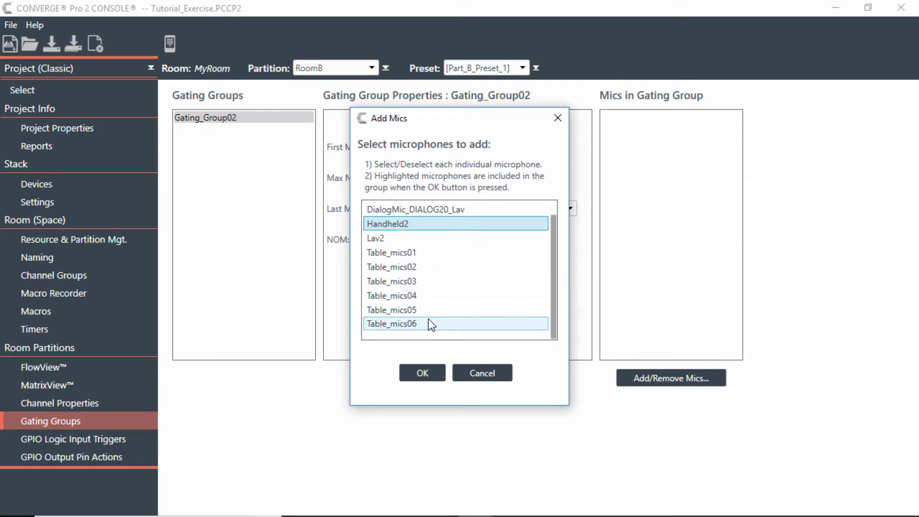
left_click(430, 323, "shift")
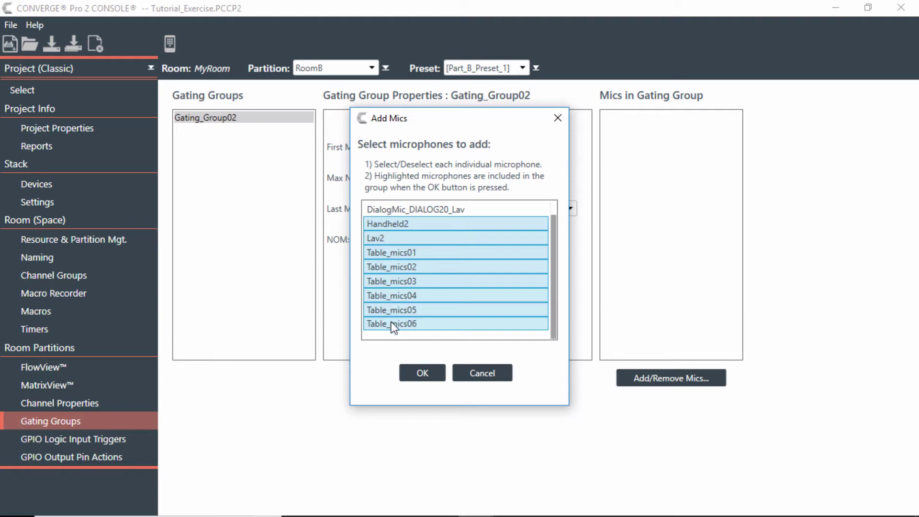
Confirm adding Handheld2, Lav2 and Table_mics01–06 to Gating_Group02
left_click(423, 372)
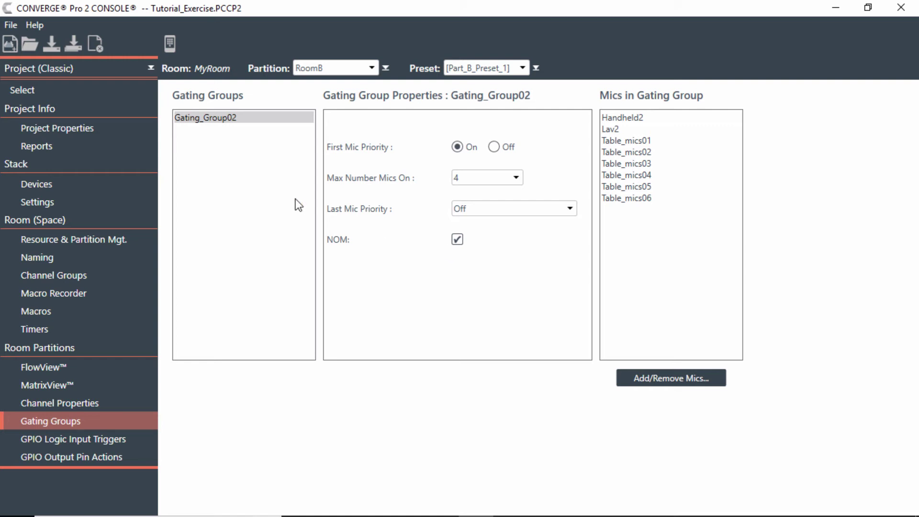
Switch to the RoomA_B partition and open the mic picker for its Gating_Group01
left_click(337, 69)
left_click(342, 115)
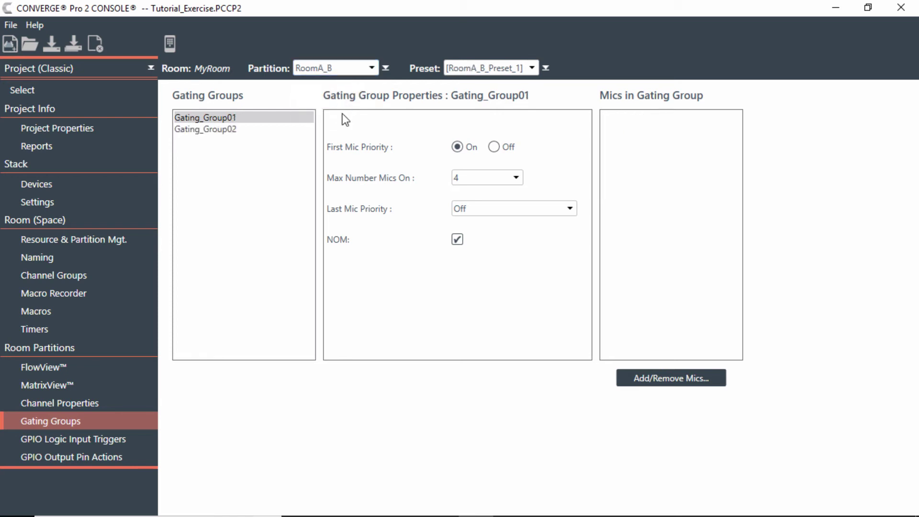
left_click(206, 118)
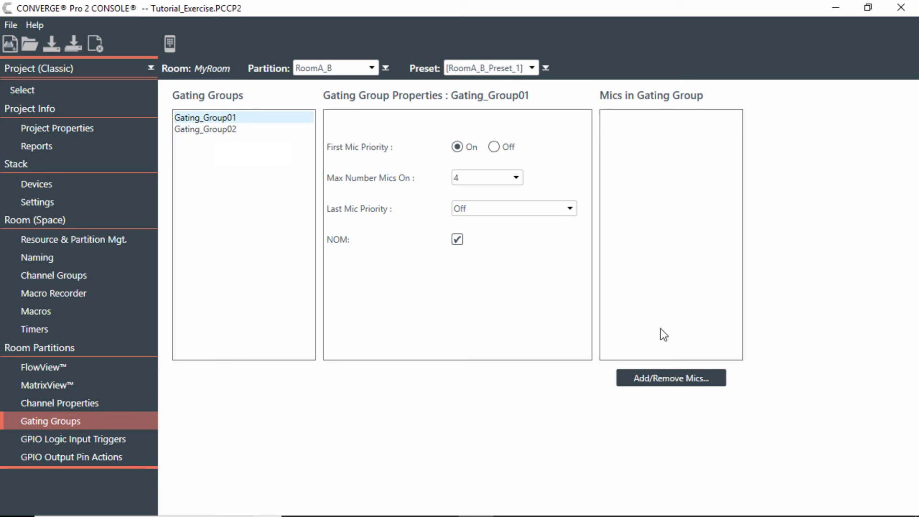
left_click(661, 381)
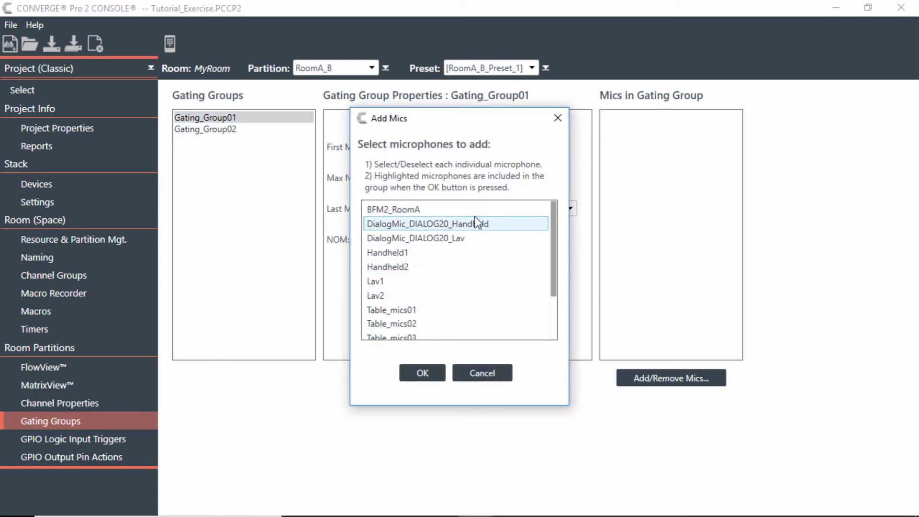
Mark BFM2_RoomA, Handheld1–2, Lav1–2 and Table_mics01–06 for adding, skipping the DialogMic entries
left_click(445, 212)
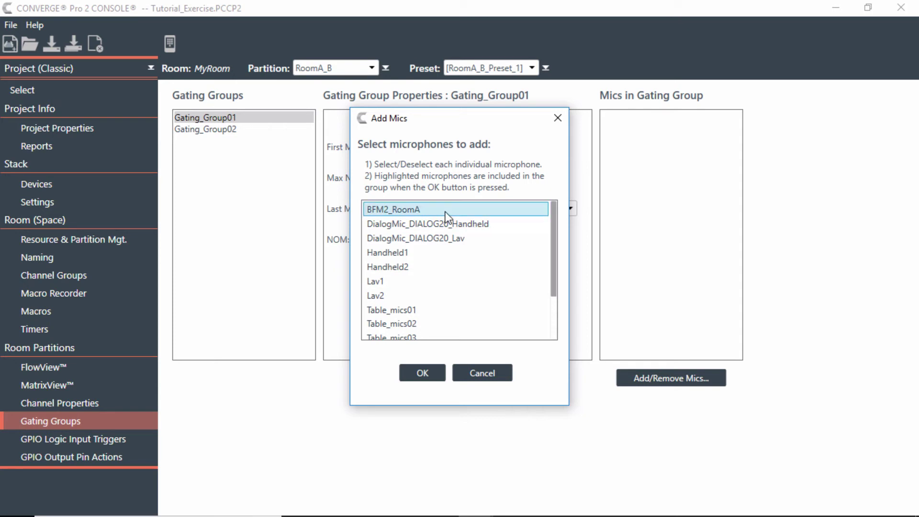
left_click(475, 256)
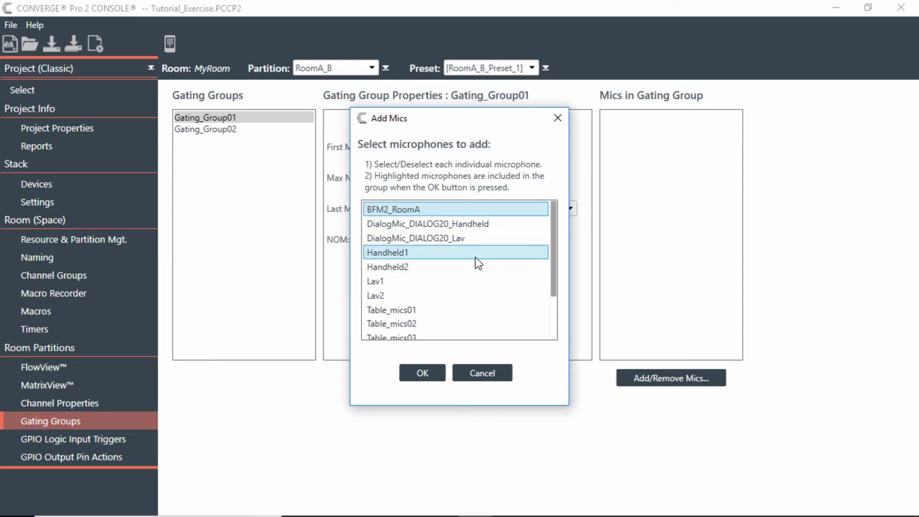
left_click(474, 268)
left_click(466, 283)
left_click(461, 294)
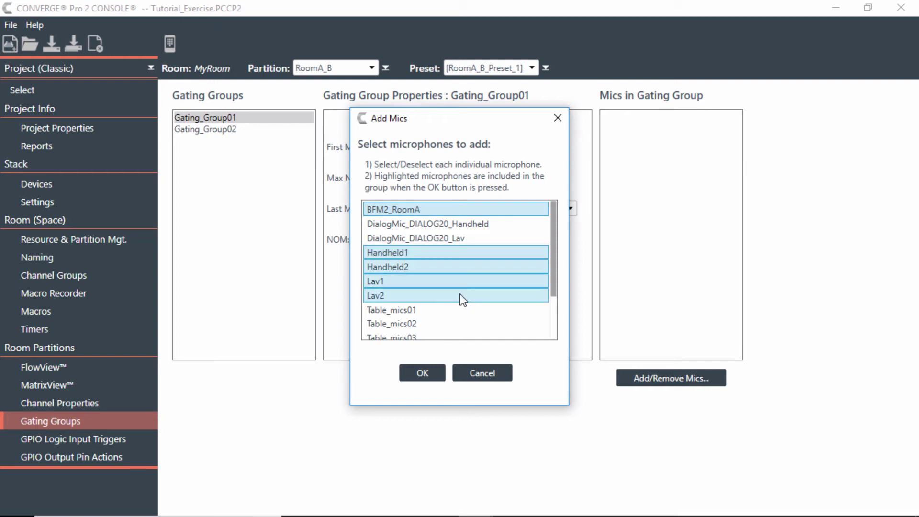
left_click(455, 310)
left_click(452, 324)
left_click(446, 332)
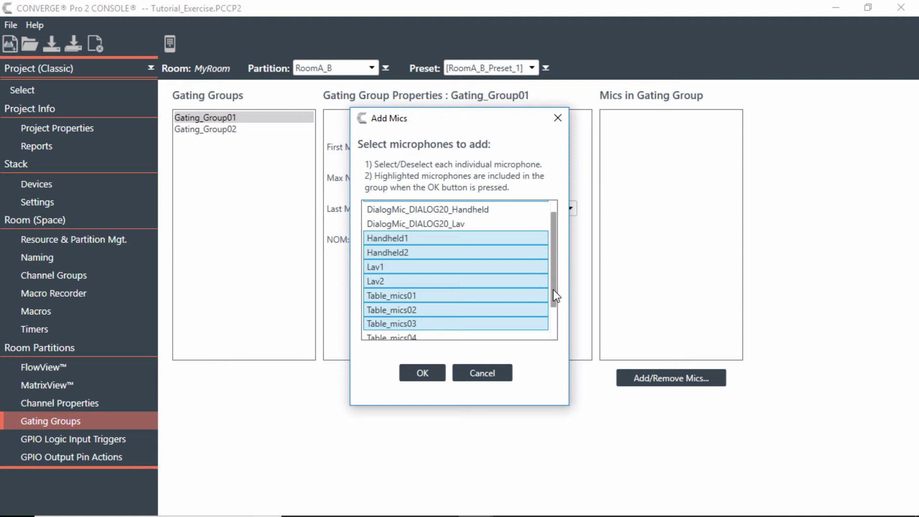
scroll(553, 289, "down", 1)
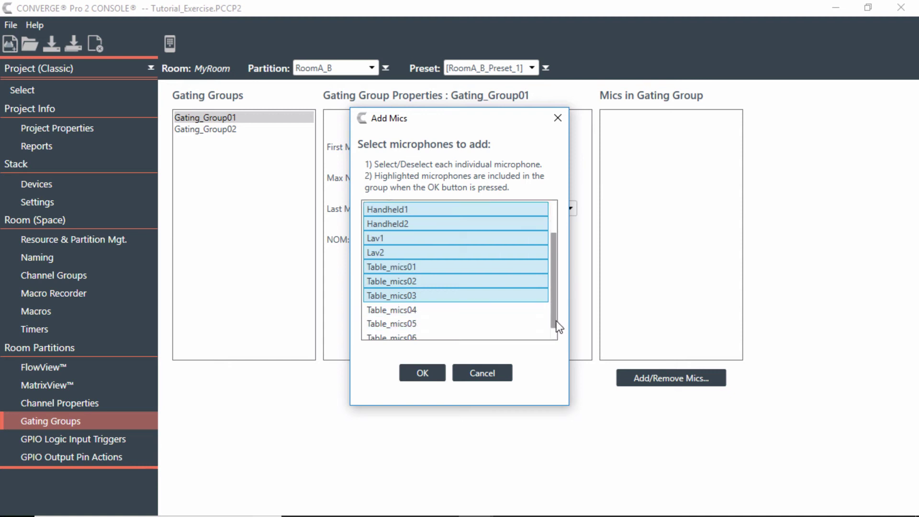
left_click(486, 293)
left_click(474, 306)
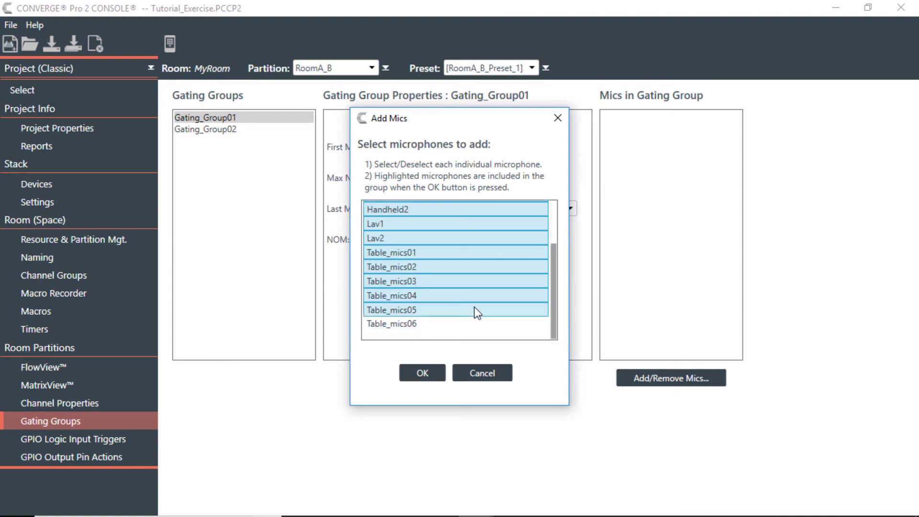
left_click(468, 323)
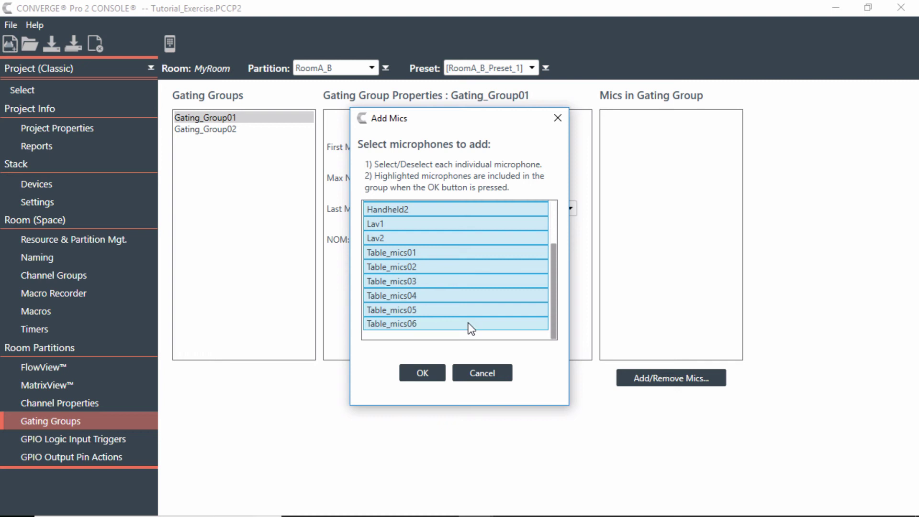
Confirm adding all eleven mics, BFM2_RoomA through Table_mics06, to RoomA_B's Gating_Group01
left_click(438, 375)
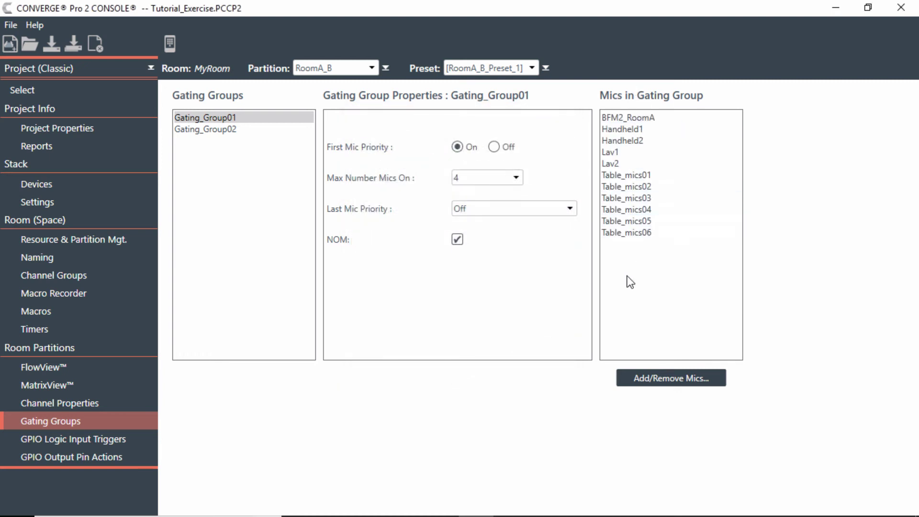